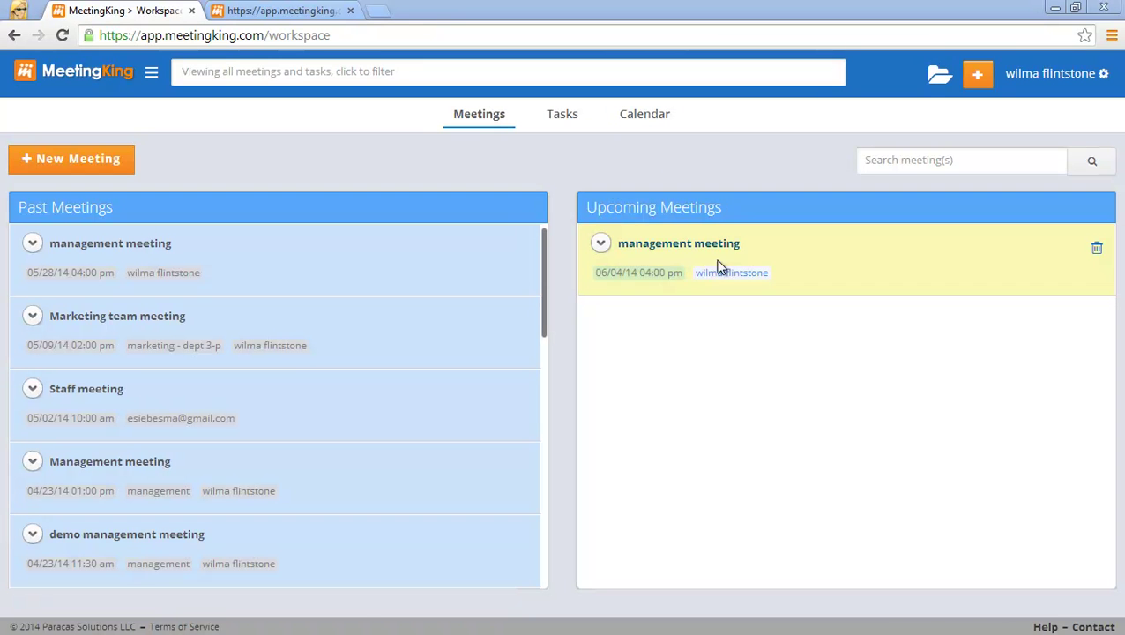
Open the upcoming management meeting, collapse all agenda topics and expand only 'Update on sales'.
left_click(668, 247)
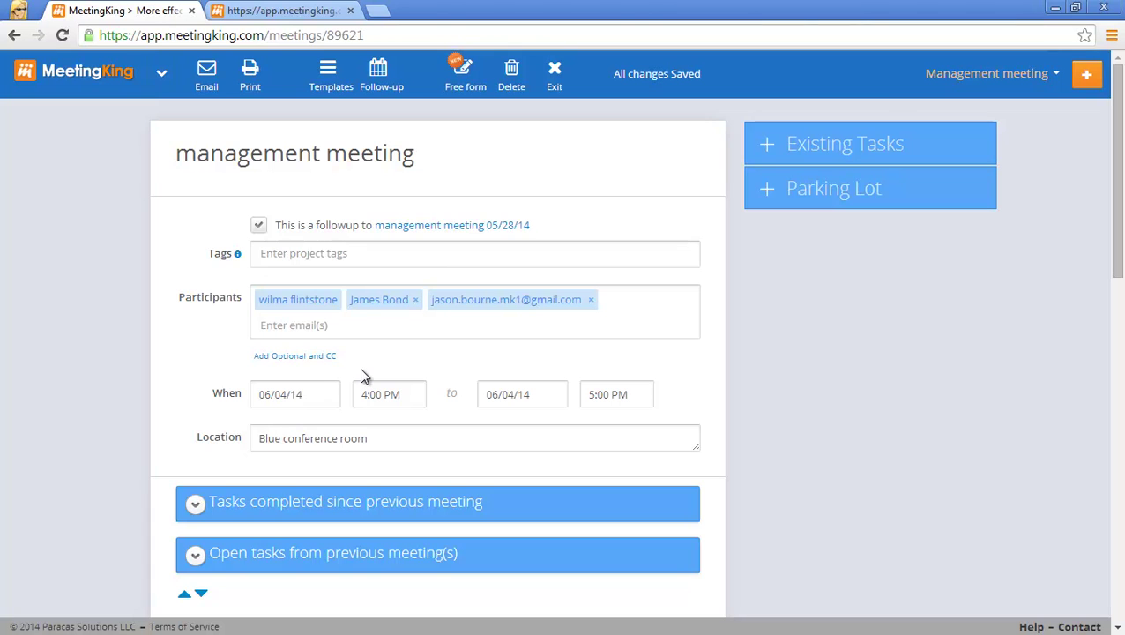
scroll(359, 370, "down", 2)
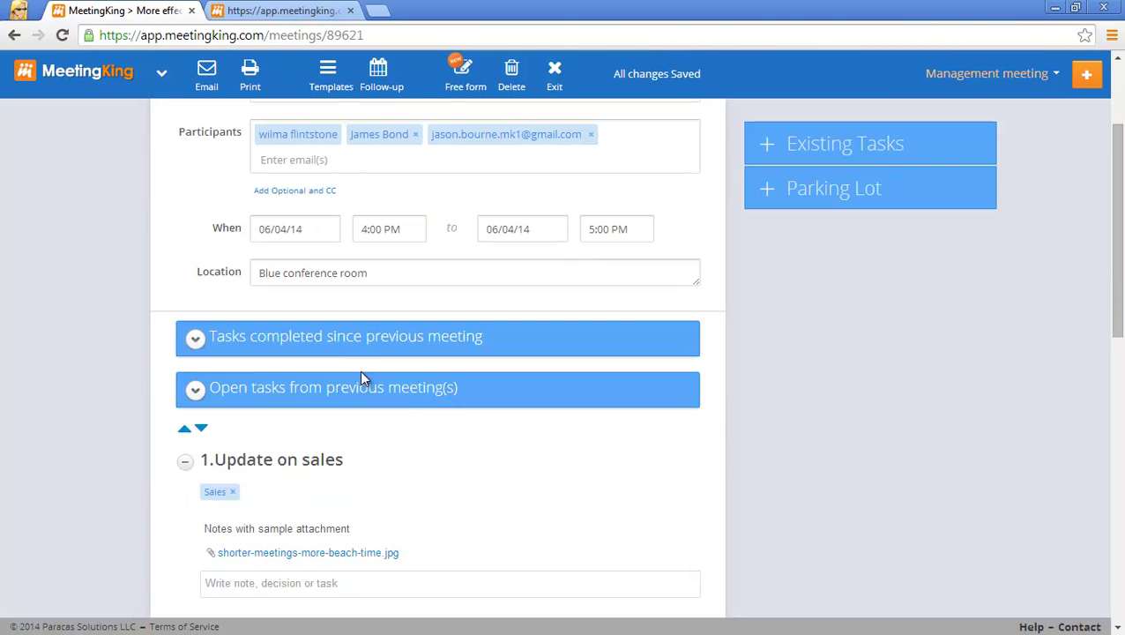
left_click(184, 431)
scroll(352, 418, "down", 2)
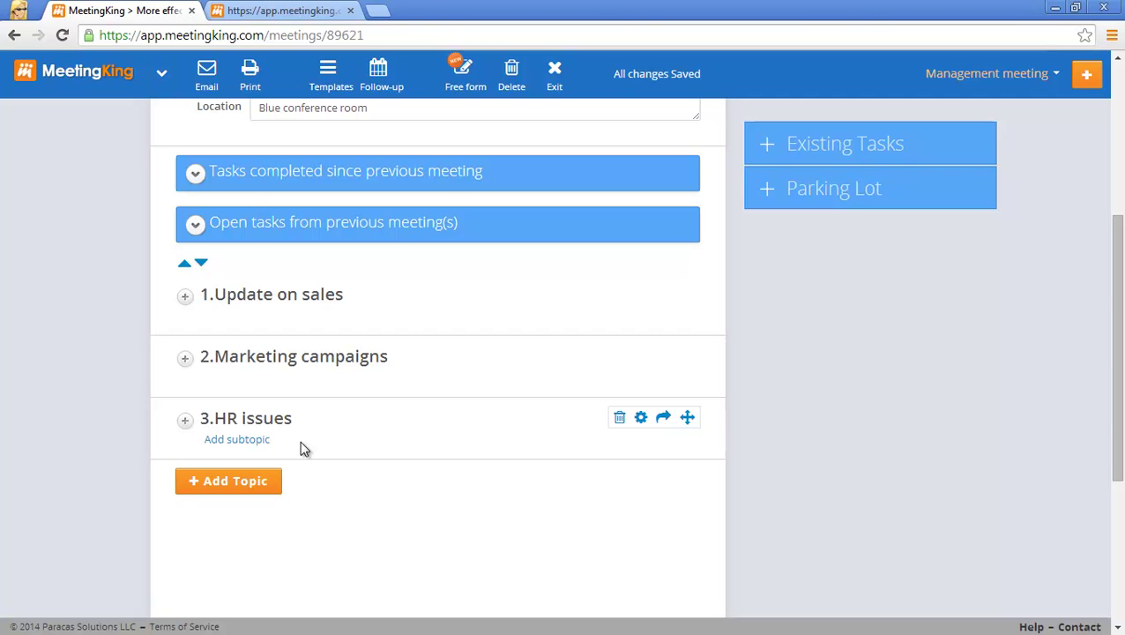
left_click(185, 297)
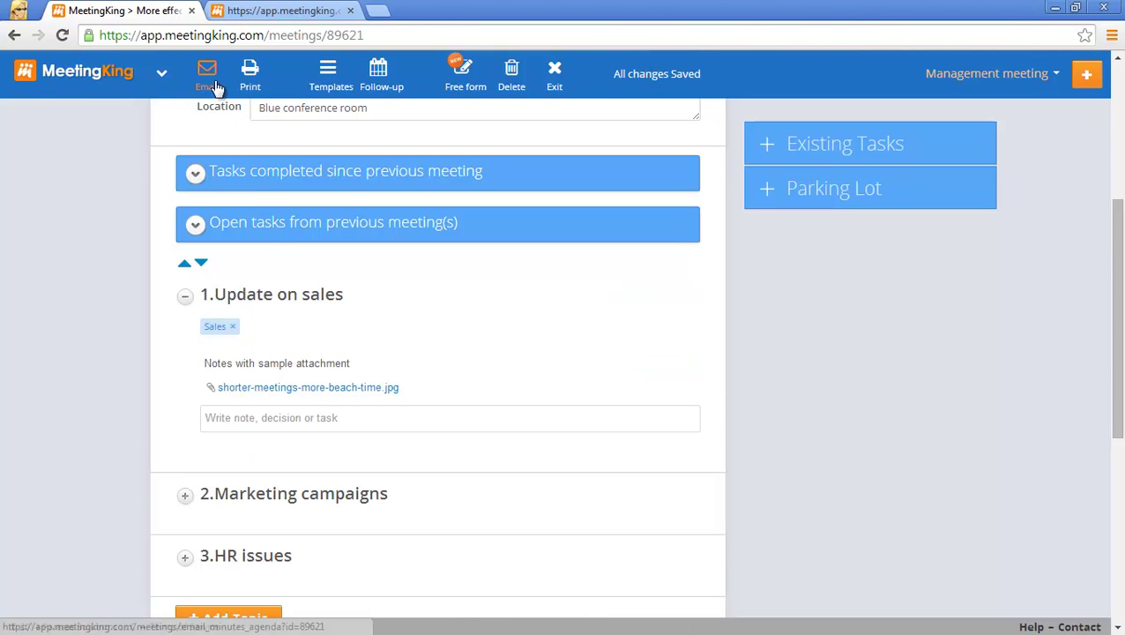
View the meeting agenda as a PDF, open its attached beach photo, and return to the PDF.
left_click(294, 13)
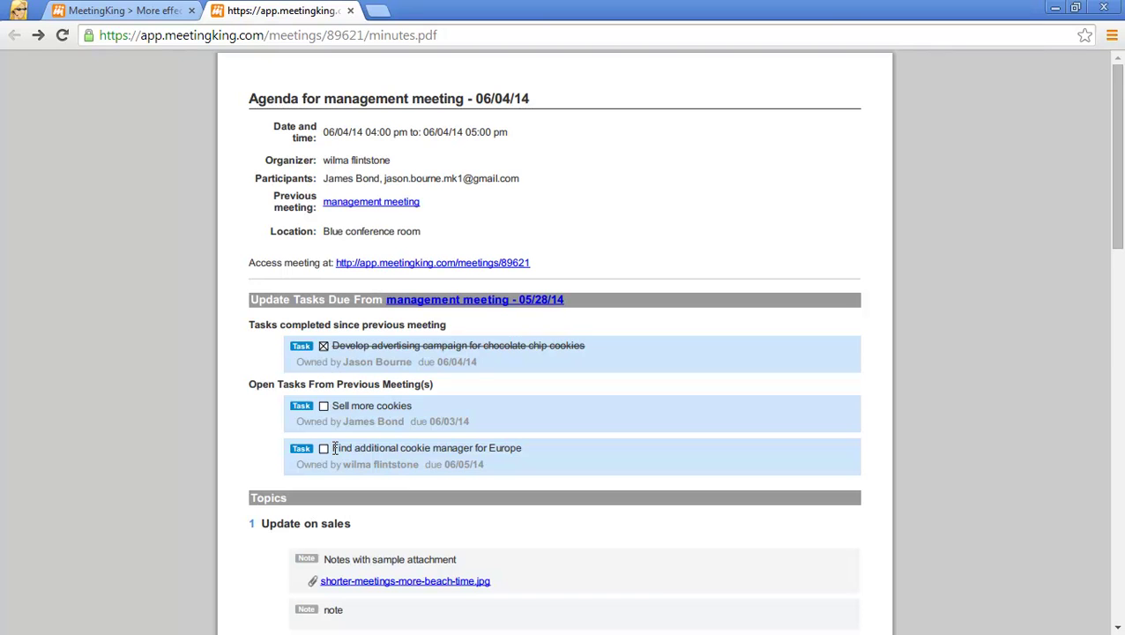
scroll(460, 509, "down", 2)
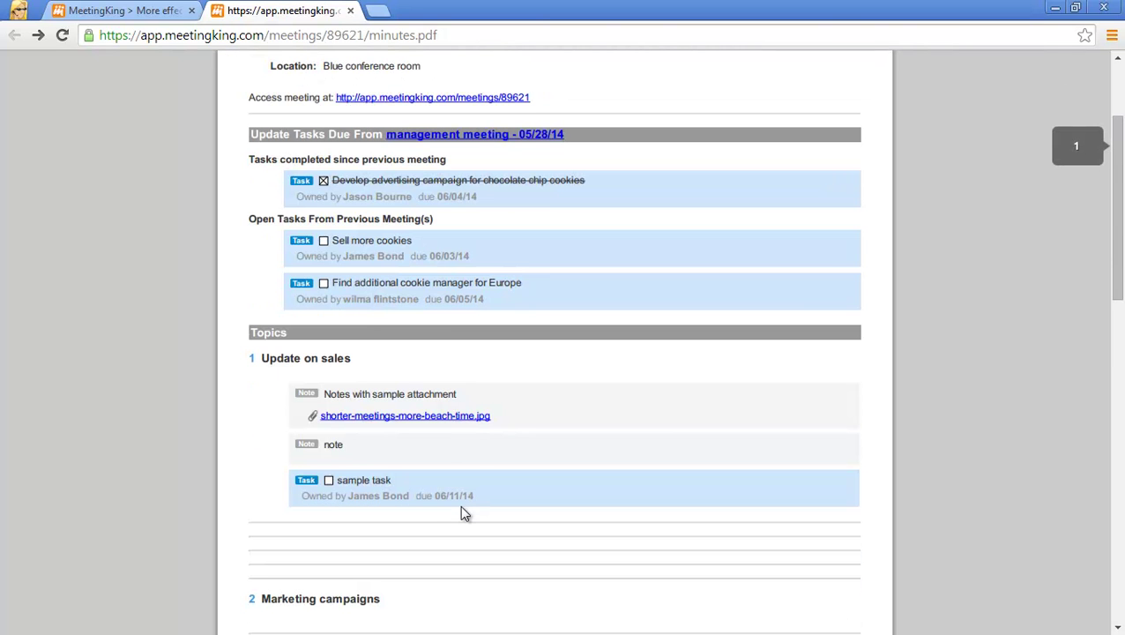
left_click(414, 416)
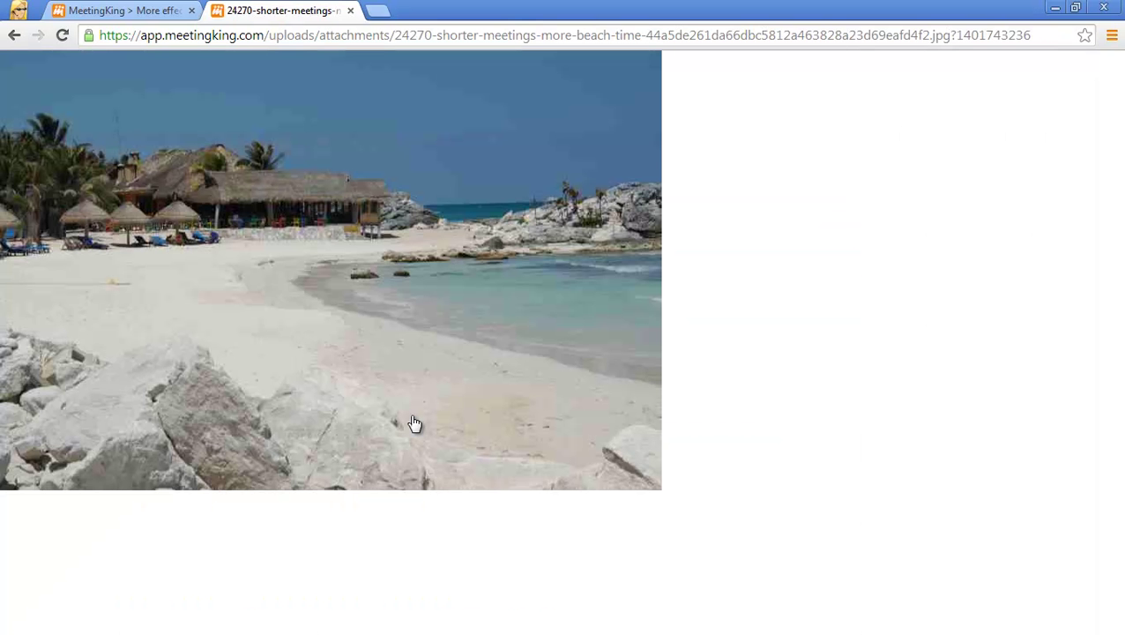
left_click(14, 39)
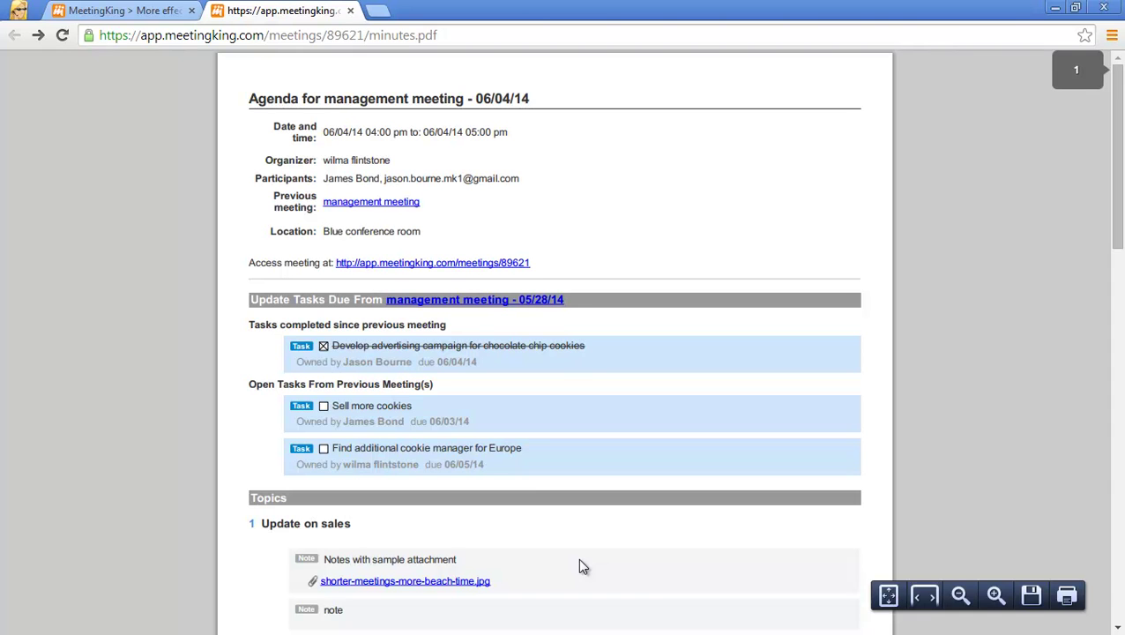
Add the note 'note' under the Update on sales topic.
left_click(143, 11)
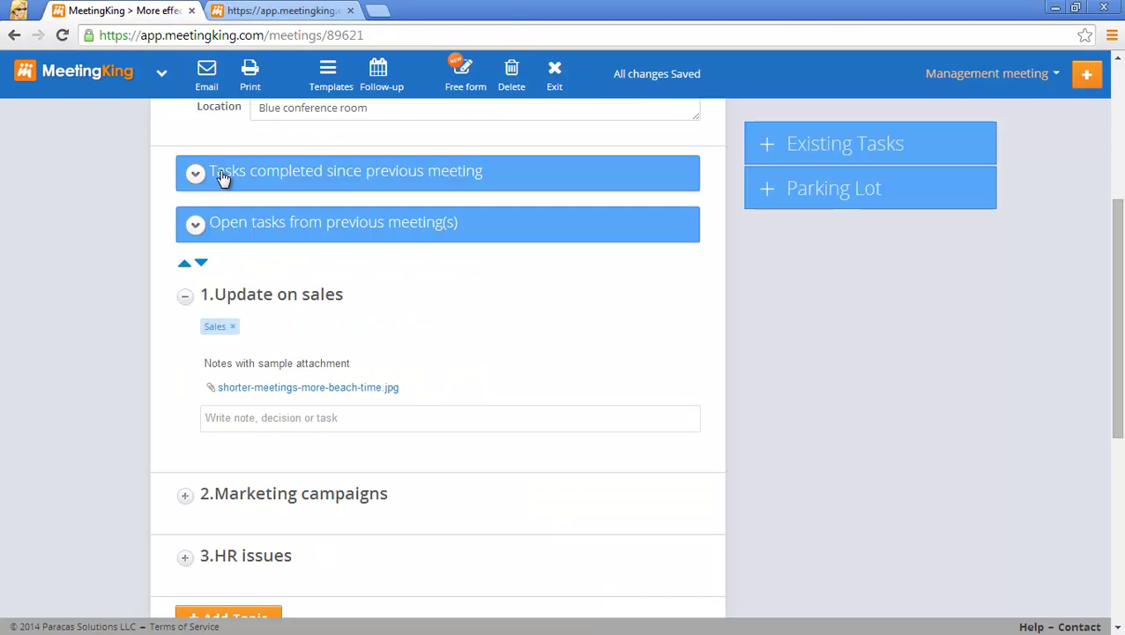
left_click(268, 416)
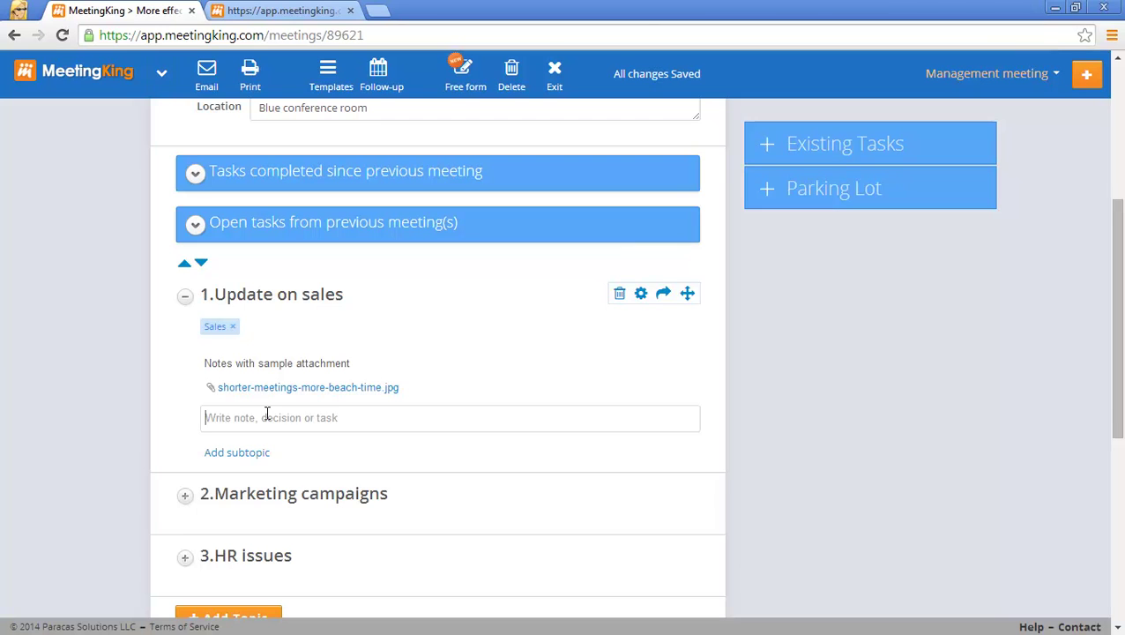
type("note")
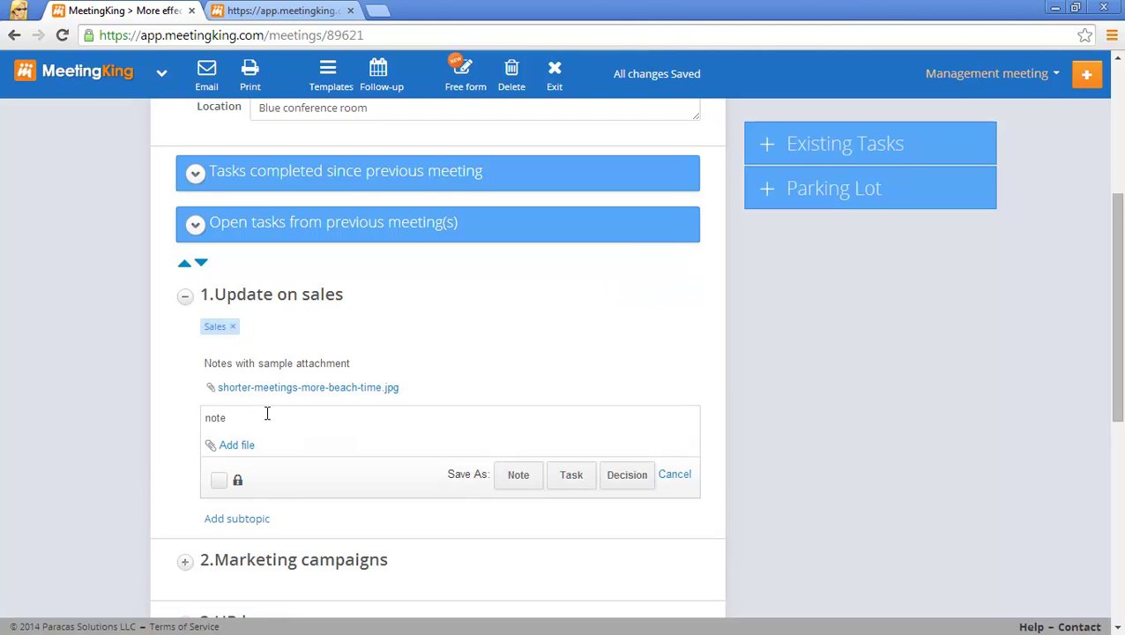
left_click(532, 476)
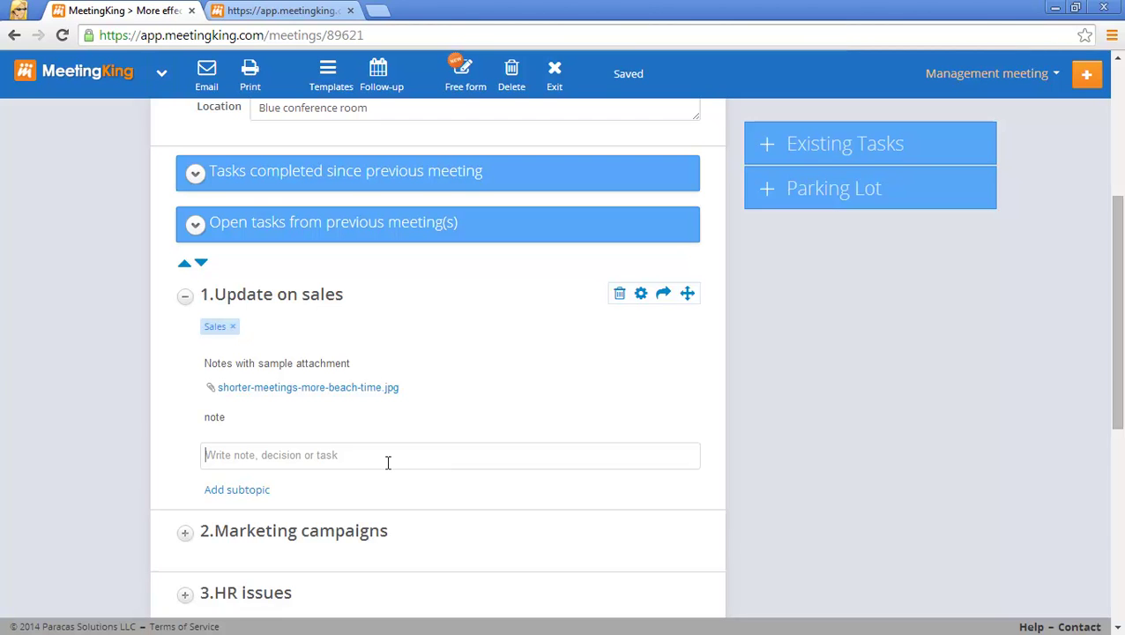
Save 'sample task' as a task assigned to James Bond, with Email task ticked.
type("sample task")
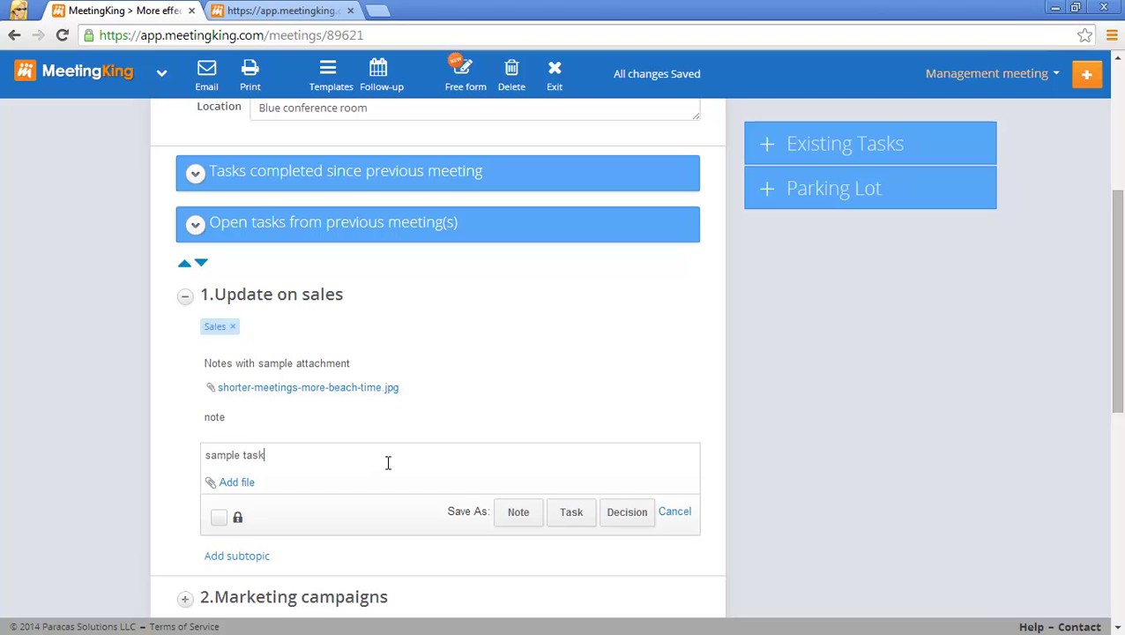
left_click(575, 511)
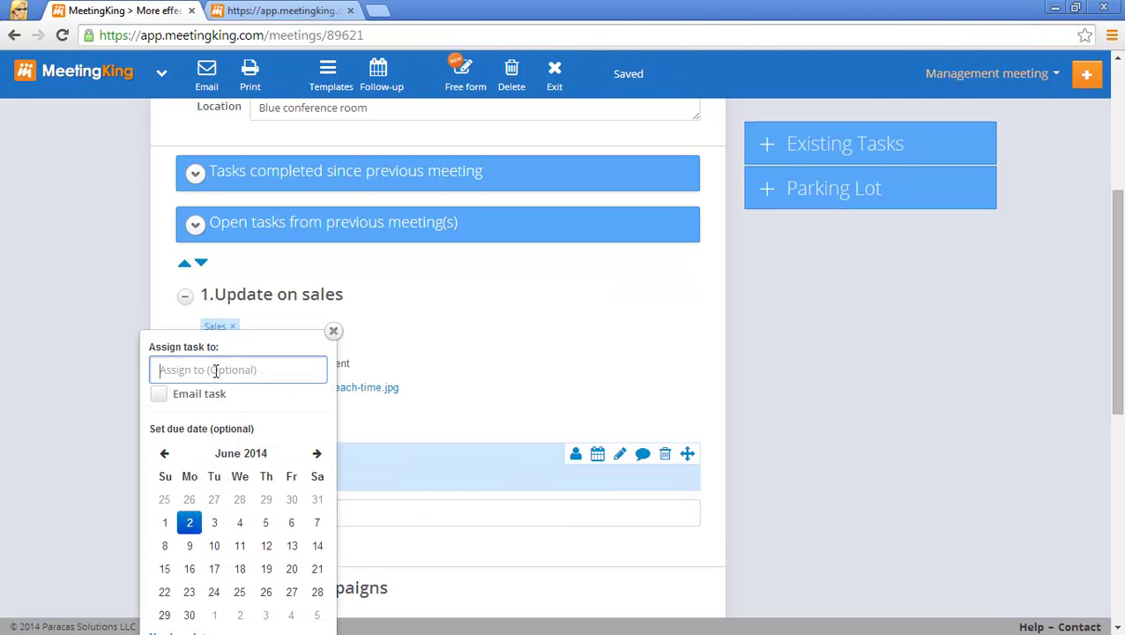
type("jam")
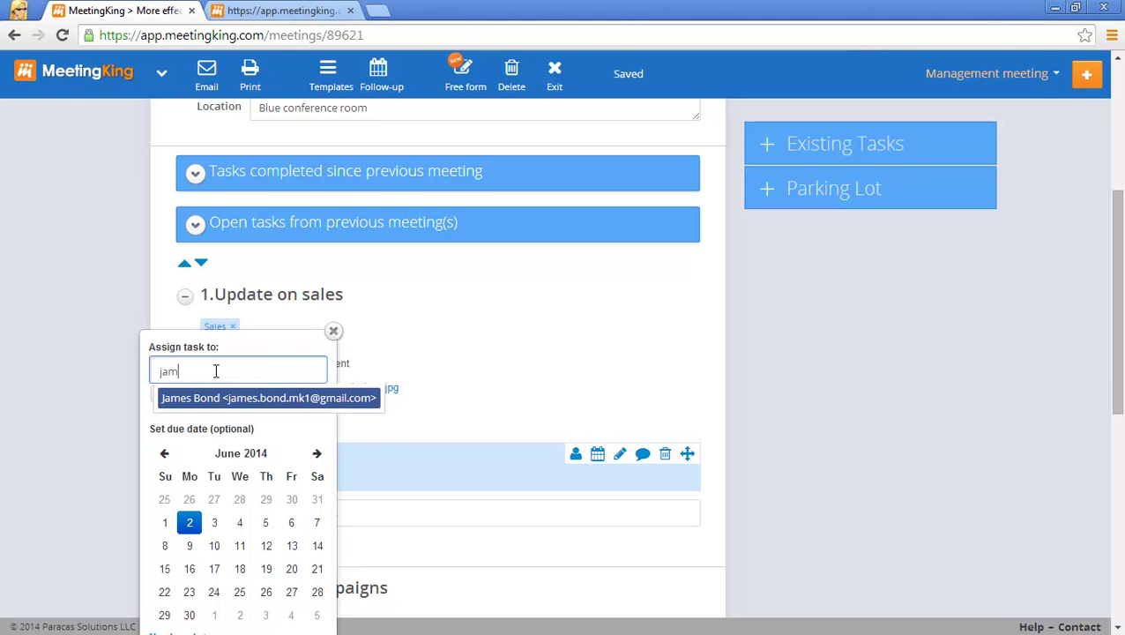
left_click(241, 398)
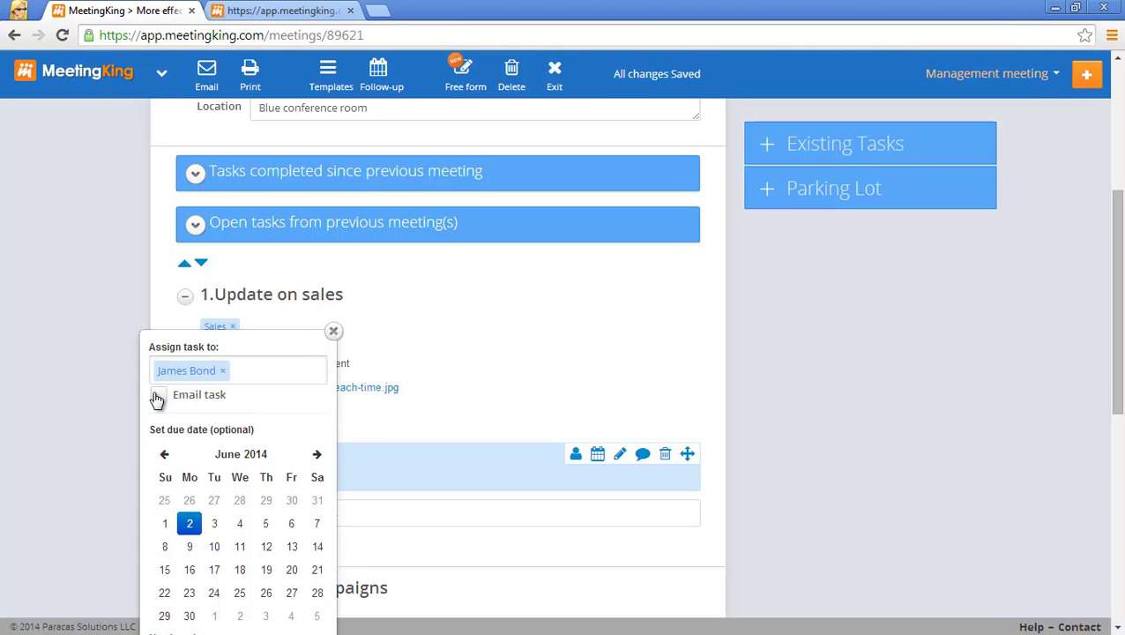
left_click(157, 398)
Set the sample task's due date to June 4, then review and close the agenda email window.
left_click(242, 525)
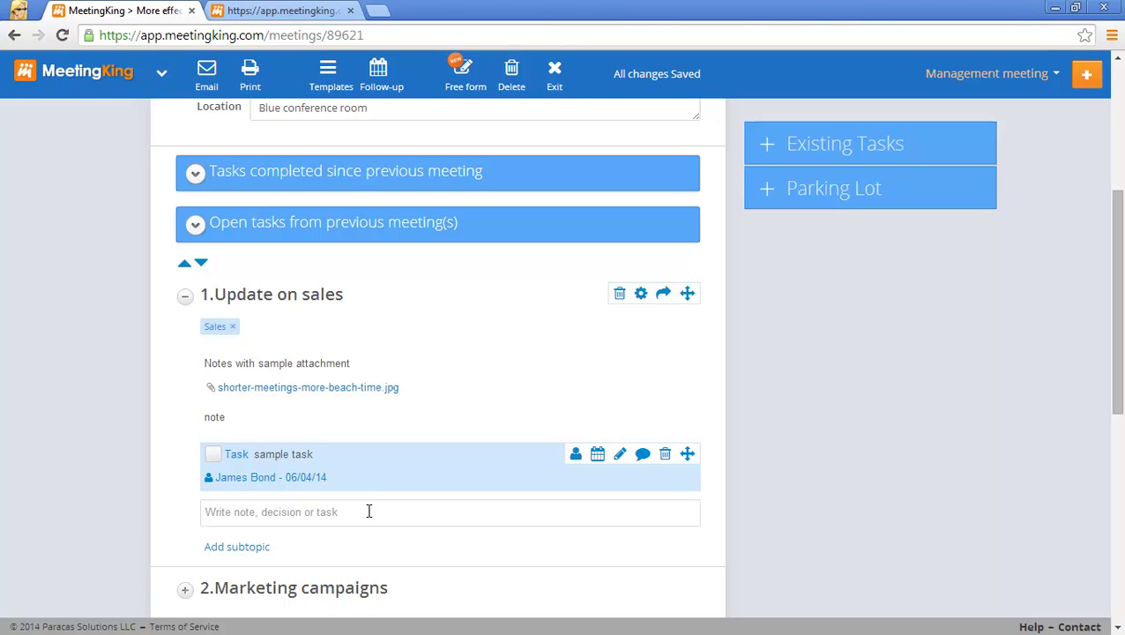
left_click(208, 78)
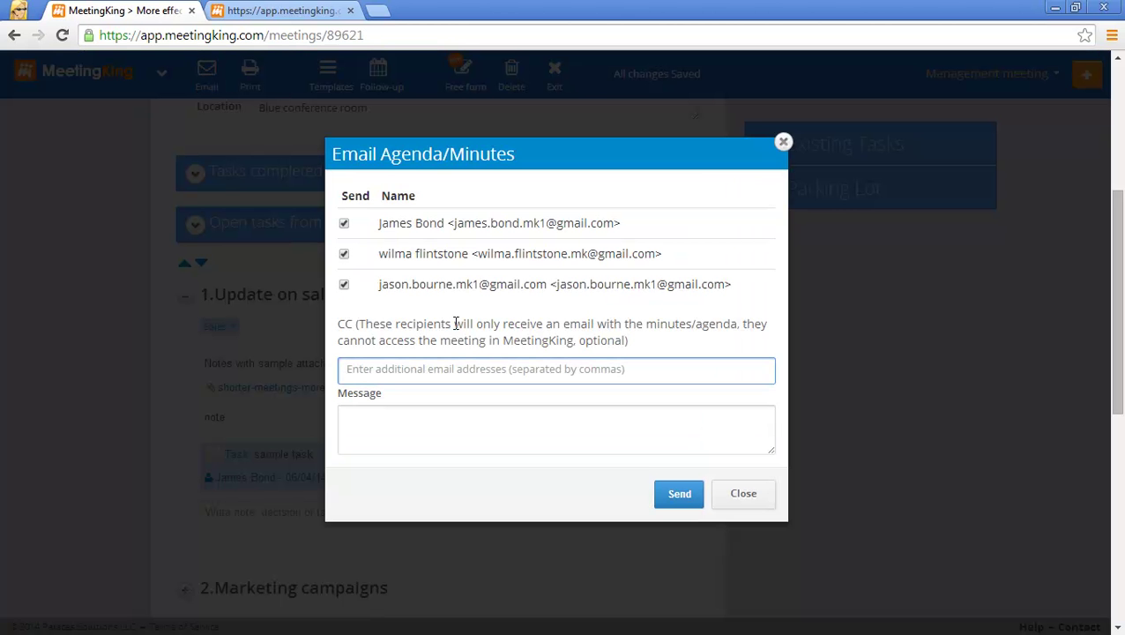
left_click(743, 496)
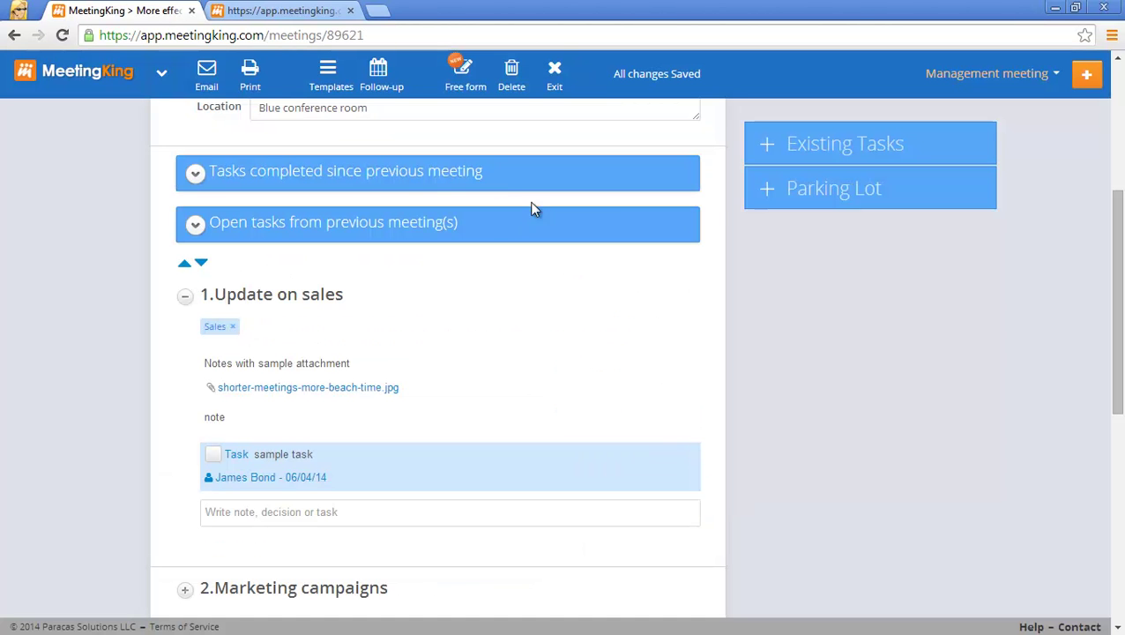
left_click(163, 76)
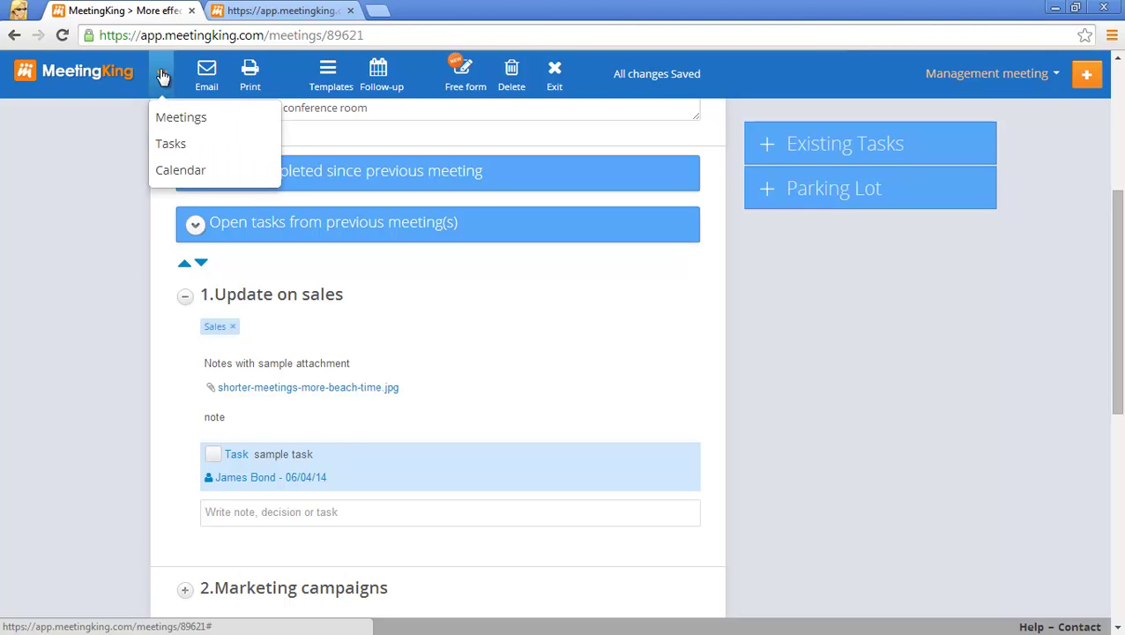
Filter the tasks overview by James Bond and the sales tag, then drop the James Bond filter.
left_click(180, 152)
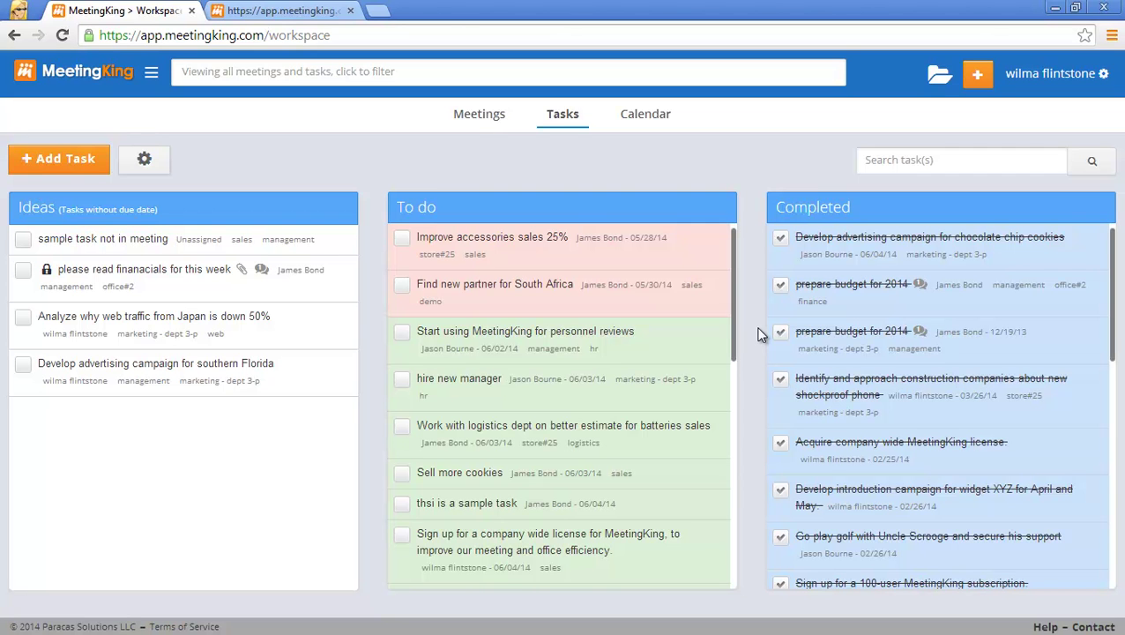
left_click(597, 287)
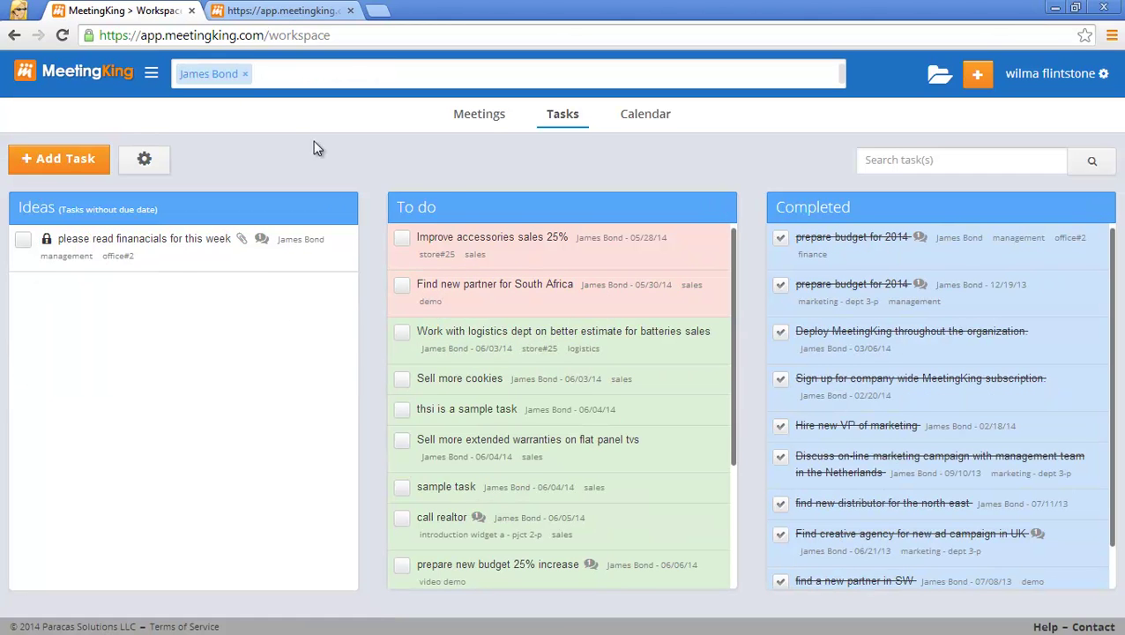
mouse_move(564, 378)
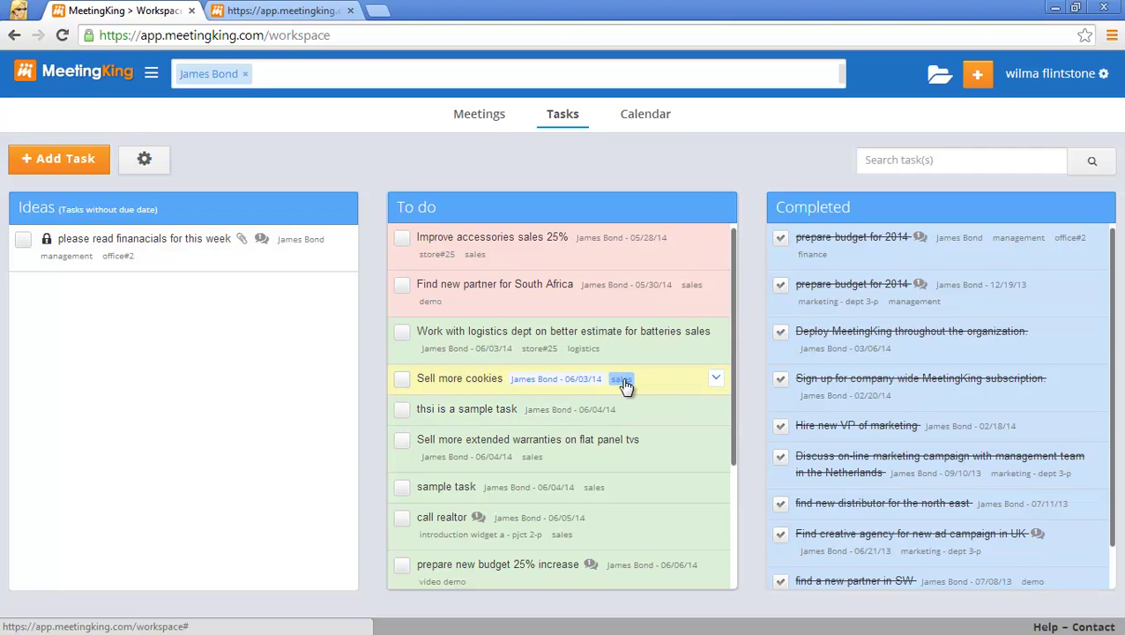
left_click(622, 380)
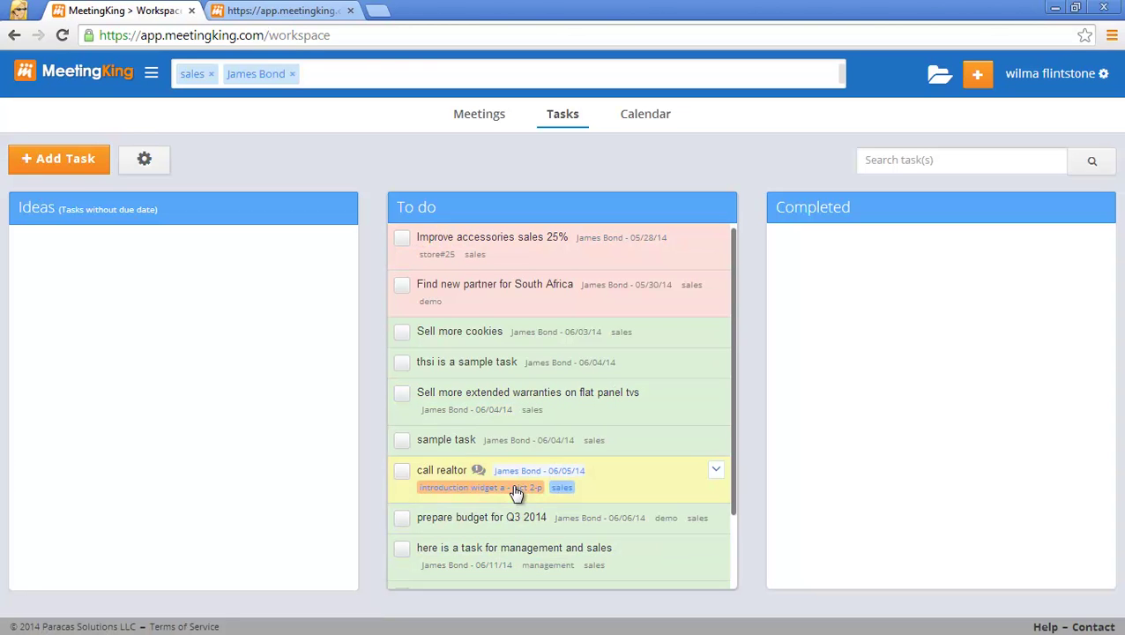
left_click(293, 75)
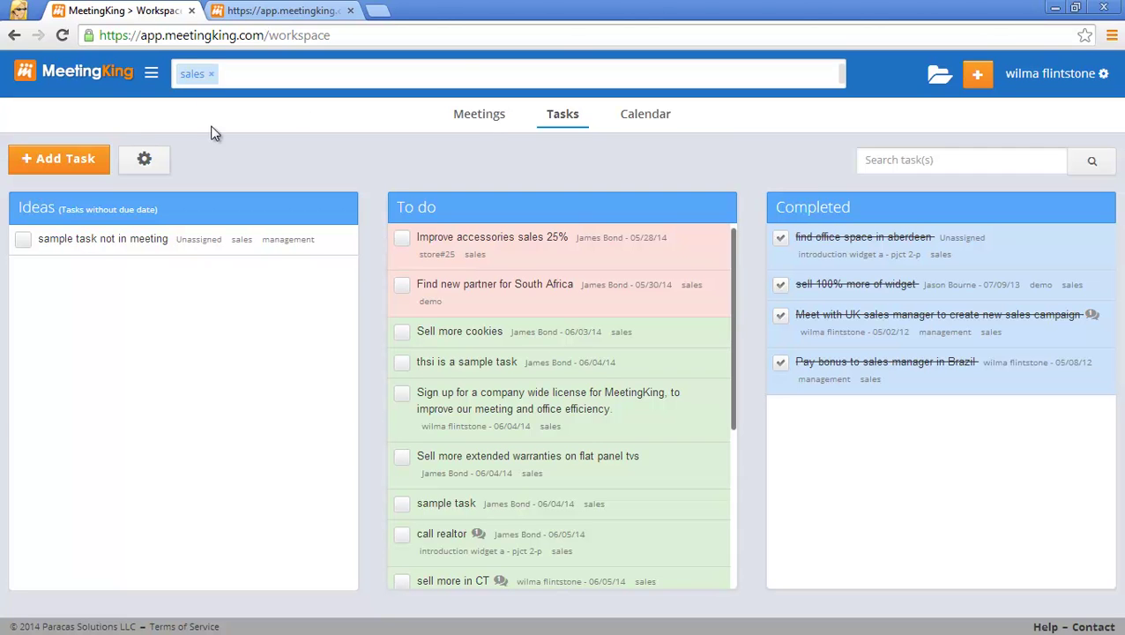
View the meetings overview and June 2014 calendar, then clear the sales filter.
left_click(483, 115)
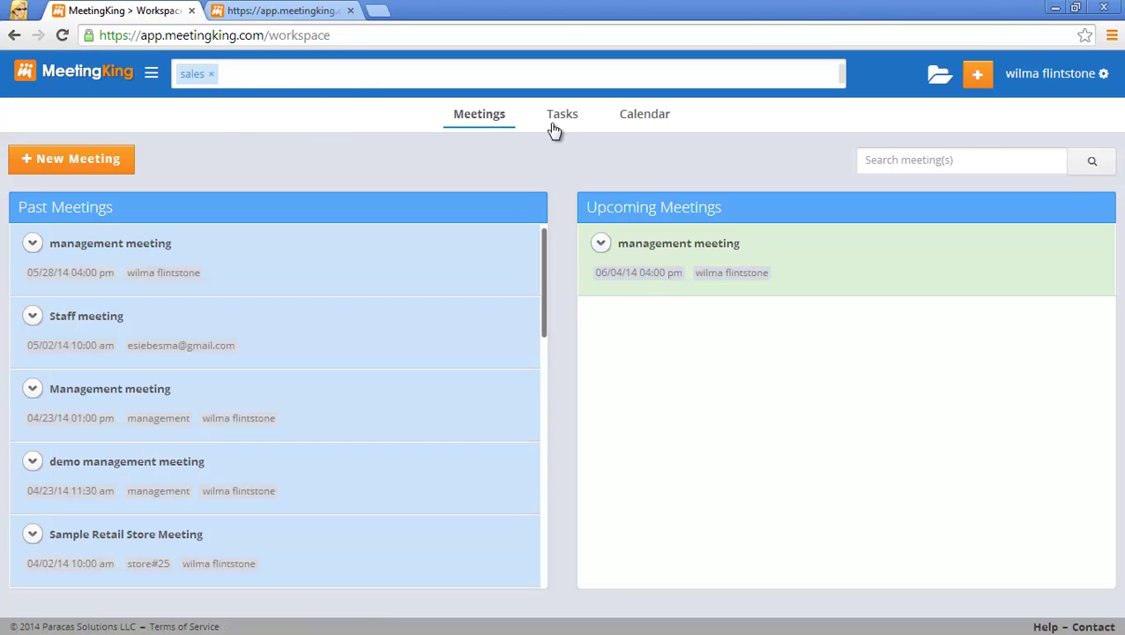
left_click(647, 123)
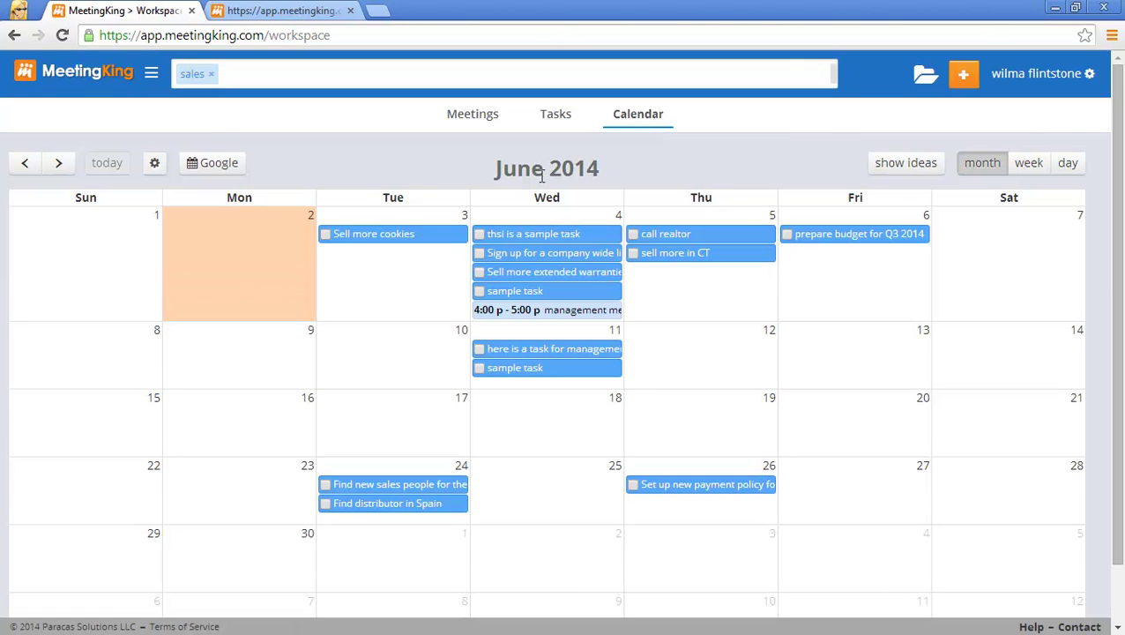
left_click(212, 75)
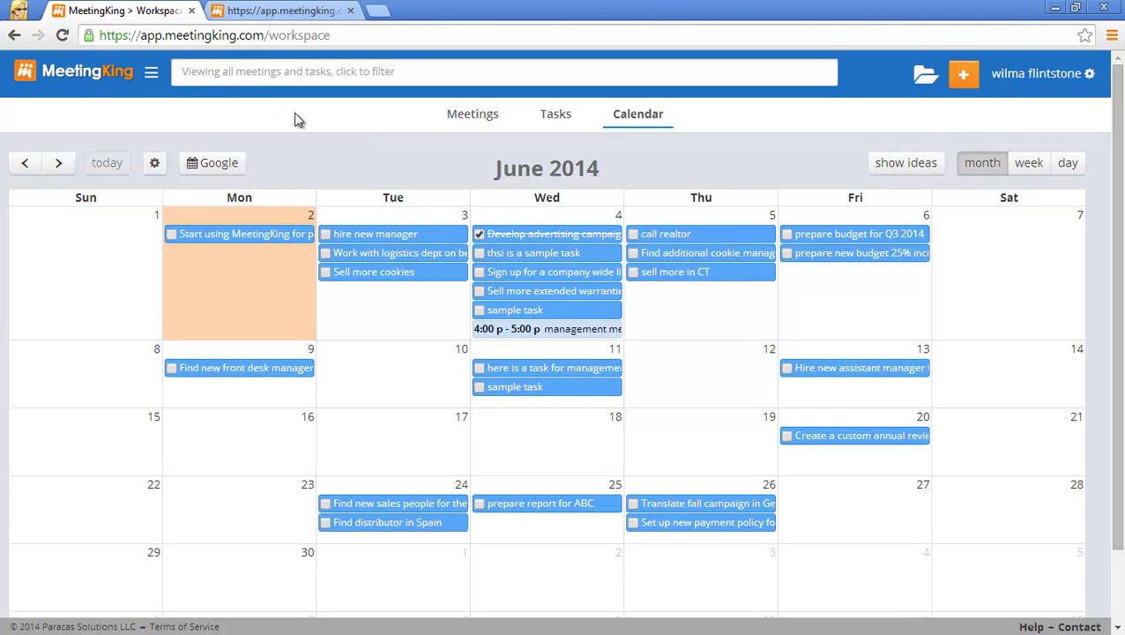